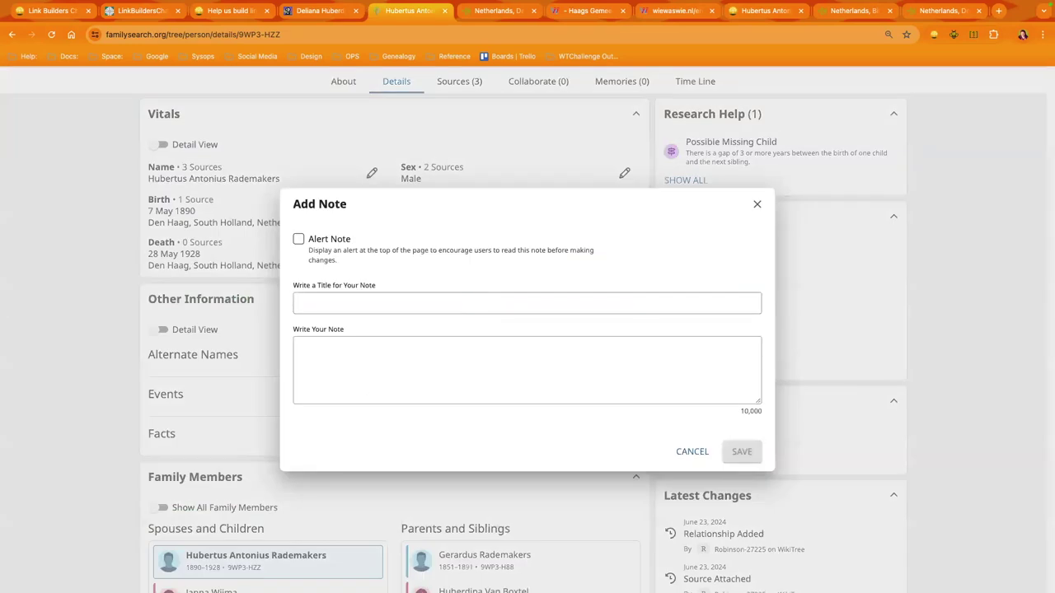
Step: Save a note titled with the profile's WikiTree ID and "on WikiTree", with the text "WikiTree profile contains additional sources and information"
click(526, 302)
text(Rademakers-107)
text(on WikiTree)
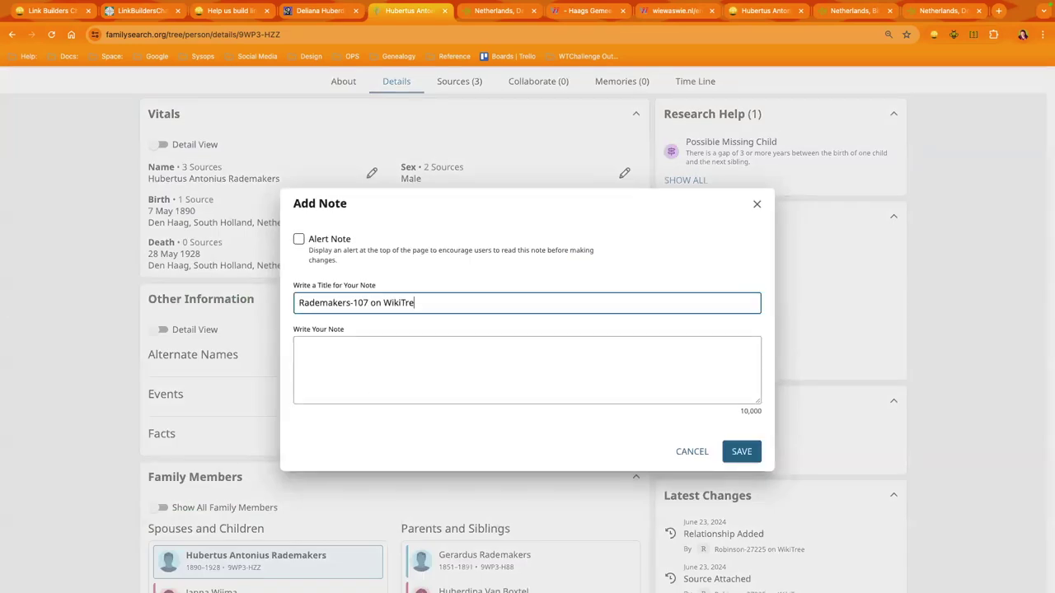
click(420, 362)
click(571, 415)
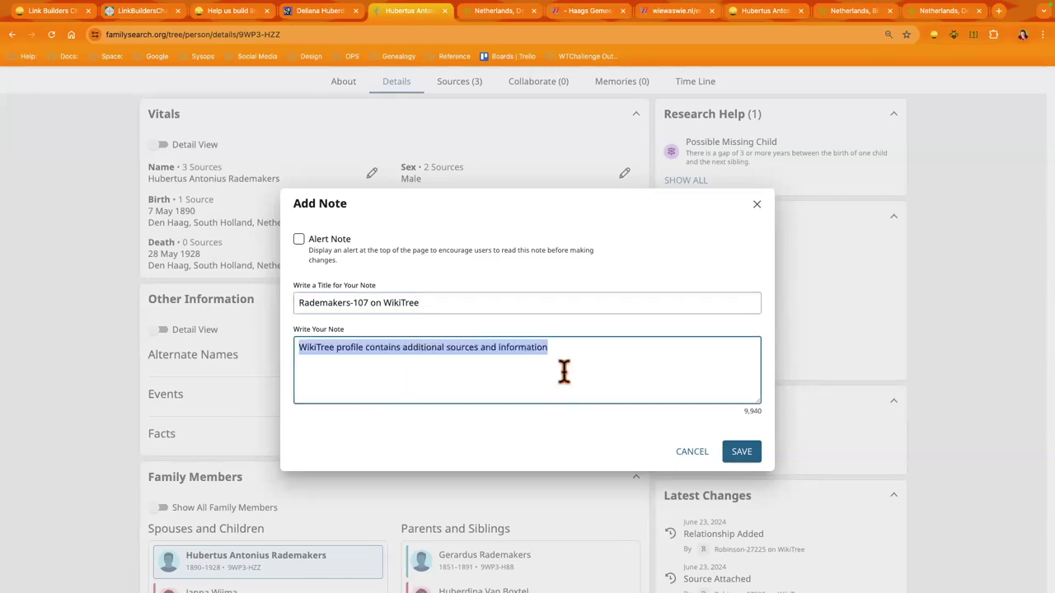
click(503, 303)
key(super+a)
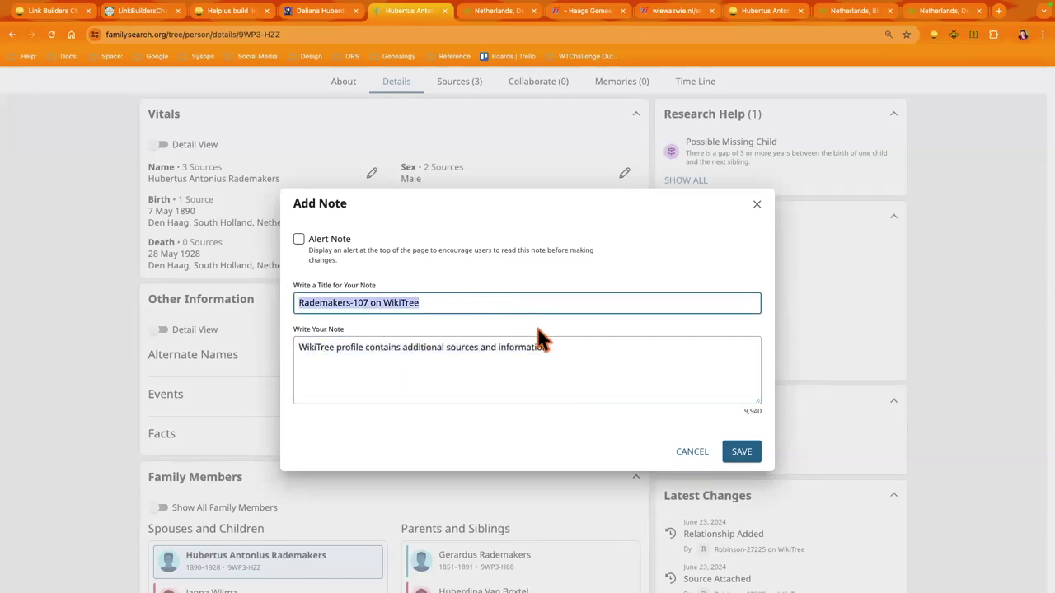
click(742, 452)
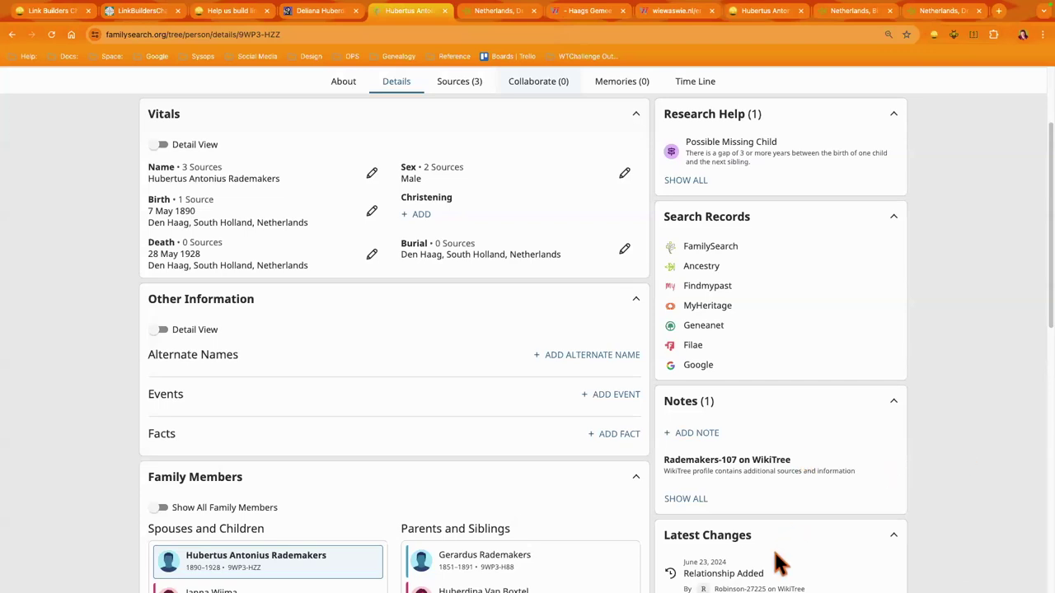
Step: Log a Link Builders Challenge action for the ancestor's WikiTree profile in the Challenge Tracker with the comment "FamilySearch Ancestry"
key(super+grave)
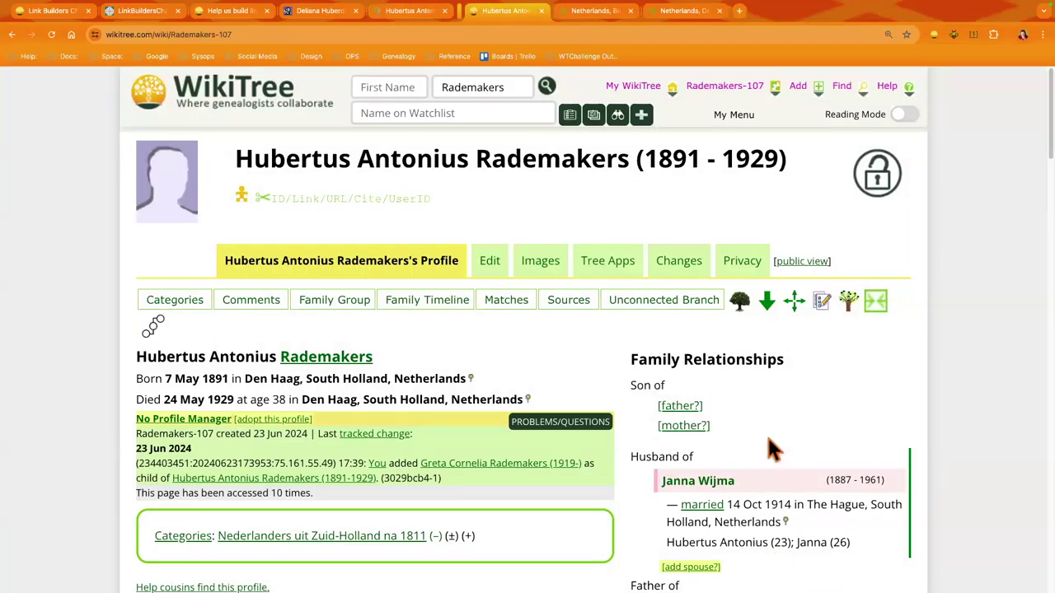
key(super+grave)
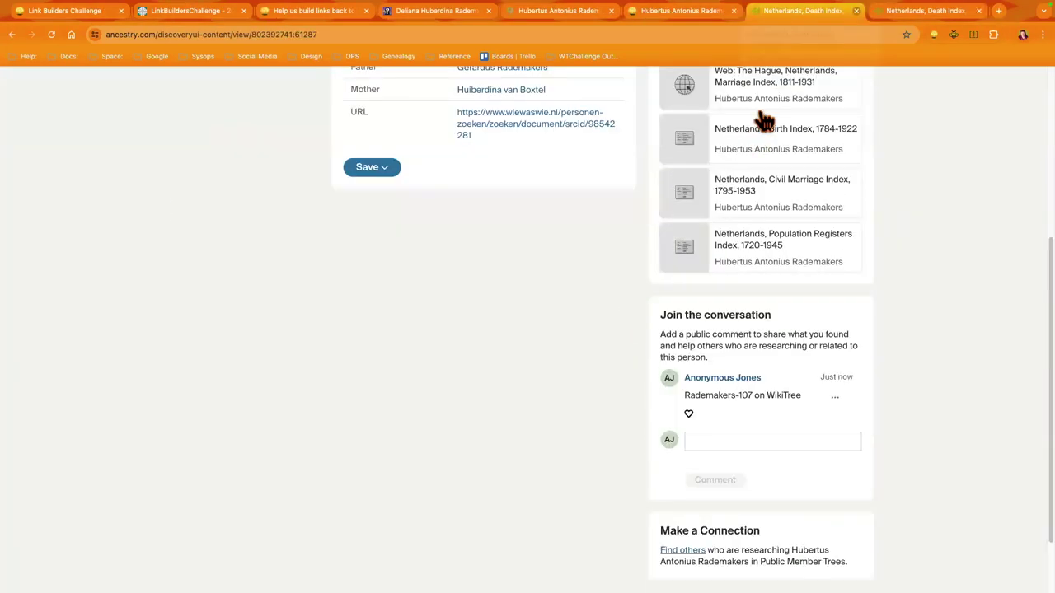
key(super+grave)
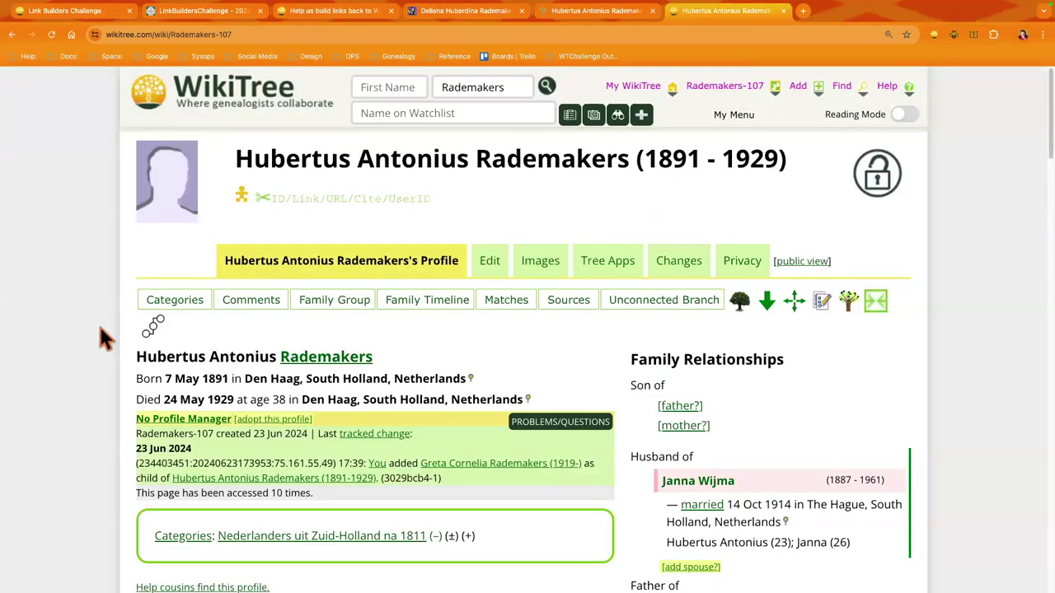
click(163, 327)
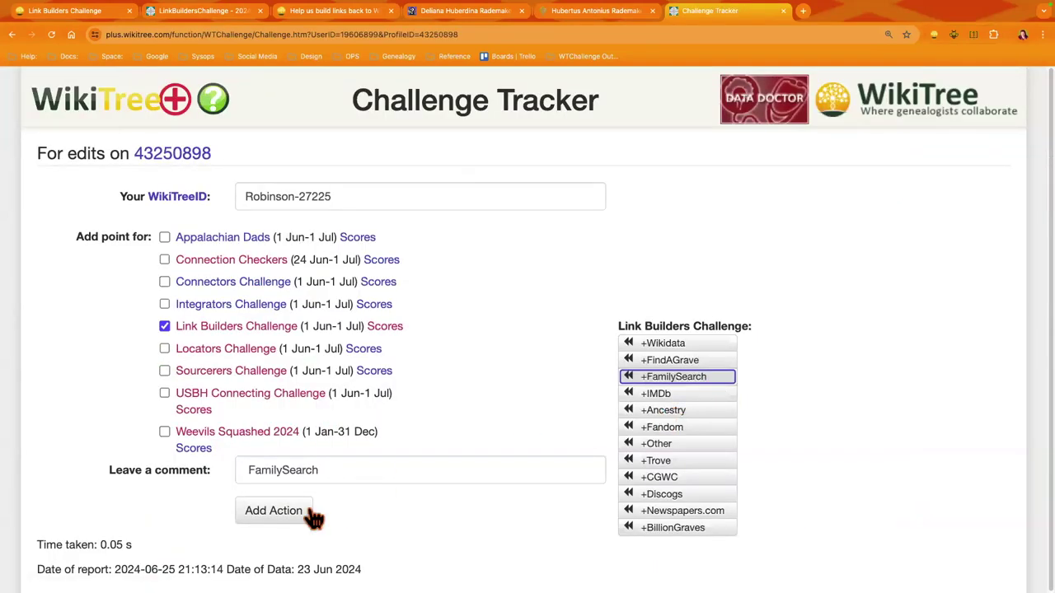
click(676, 412)
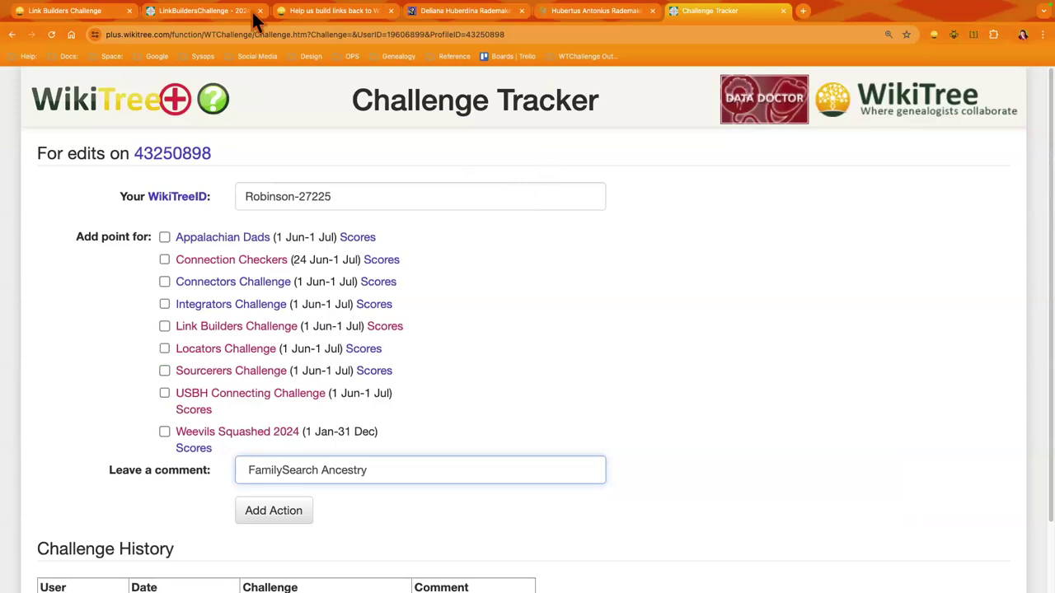
Step: Check the WikiTree flower on the open Find a Grave memorial and review the Link Builders Challenge scores by user
key(ctrl+4)
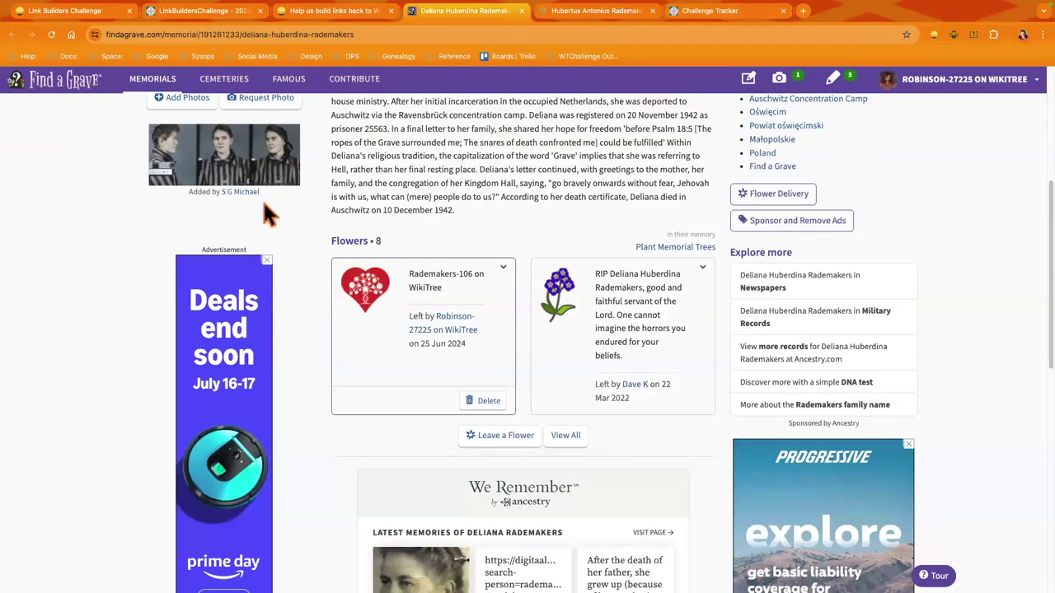
key(ctrl+2)
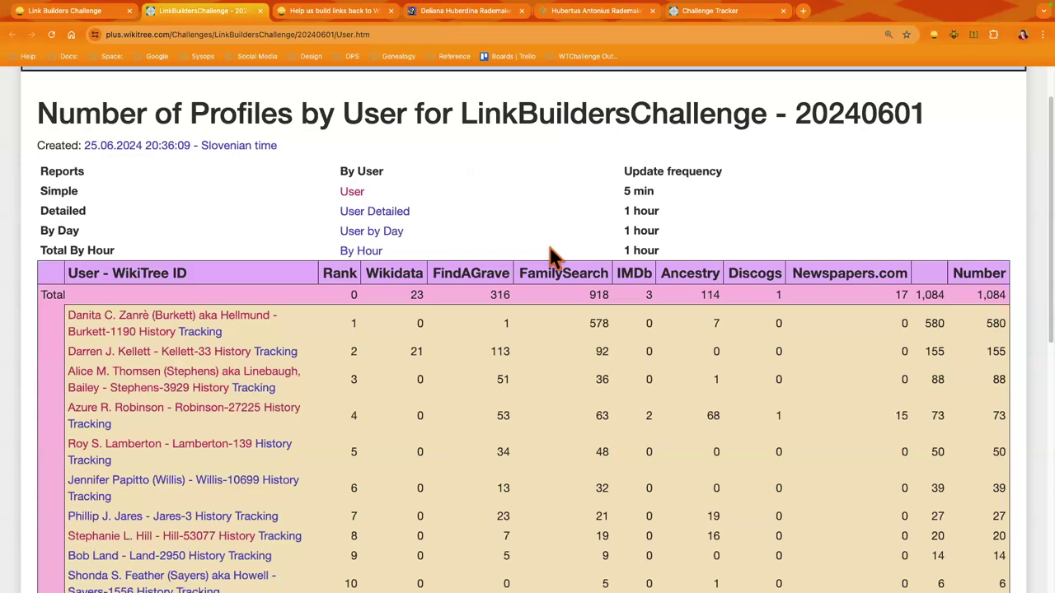
scroll(552, 256, down, 2)
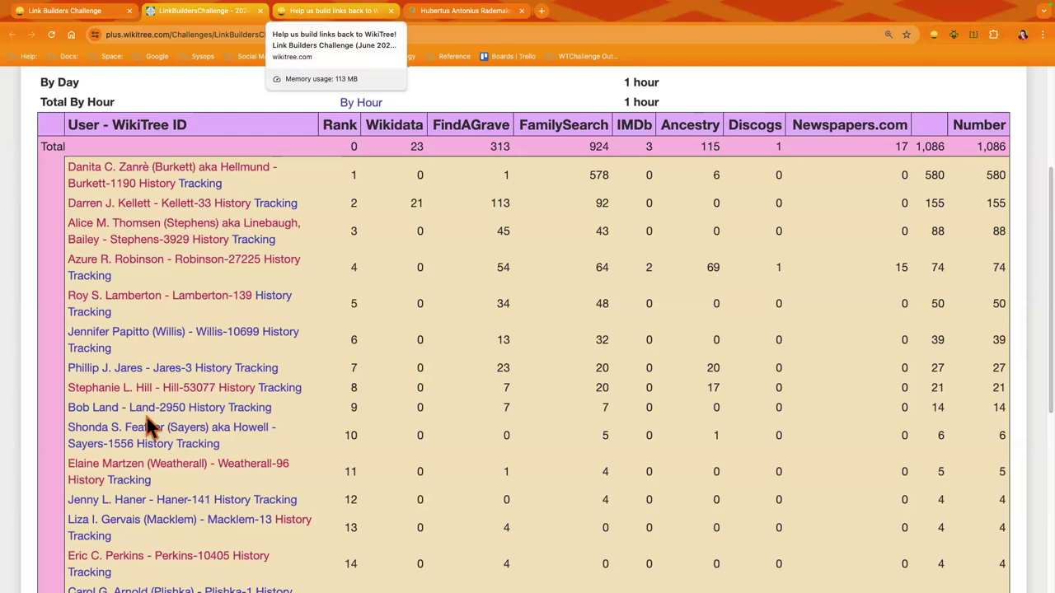
Step: Read the June 2024 Link Builders Challenge post on G2G down to the comment about editing Discogs
key(ctrl+Tab)
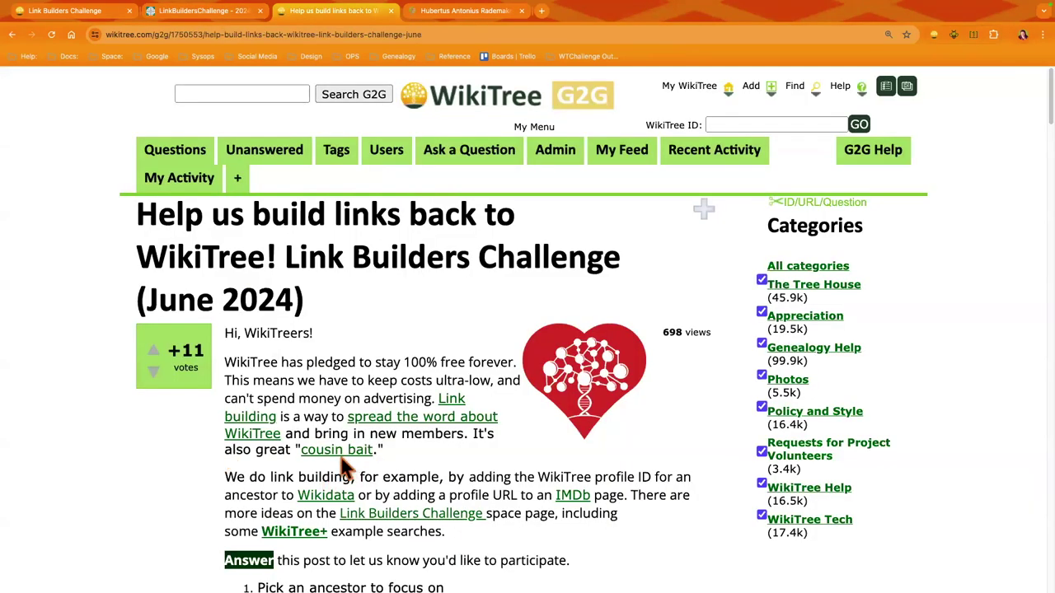
scroll(345, 463, down, 10)
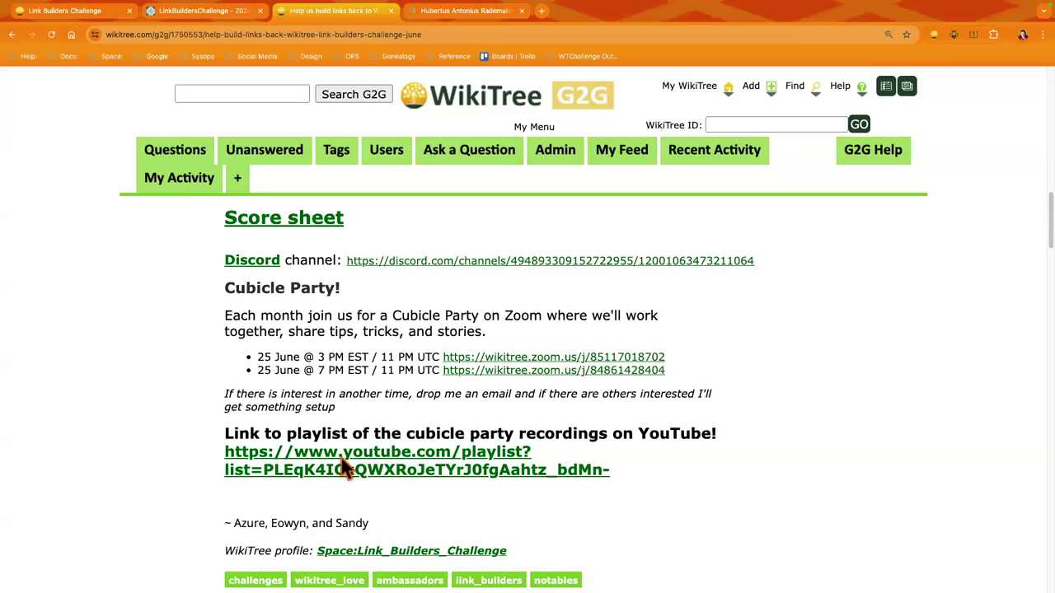
scroll(341, 458, down, 4)
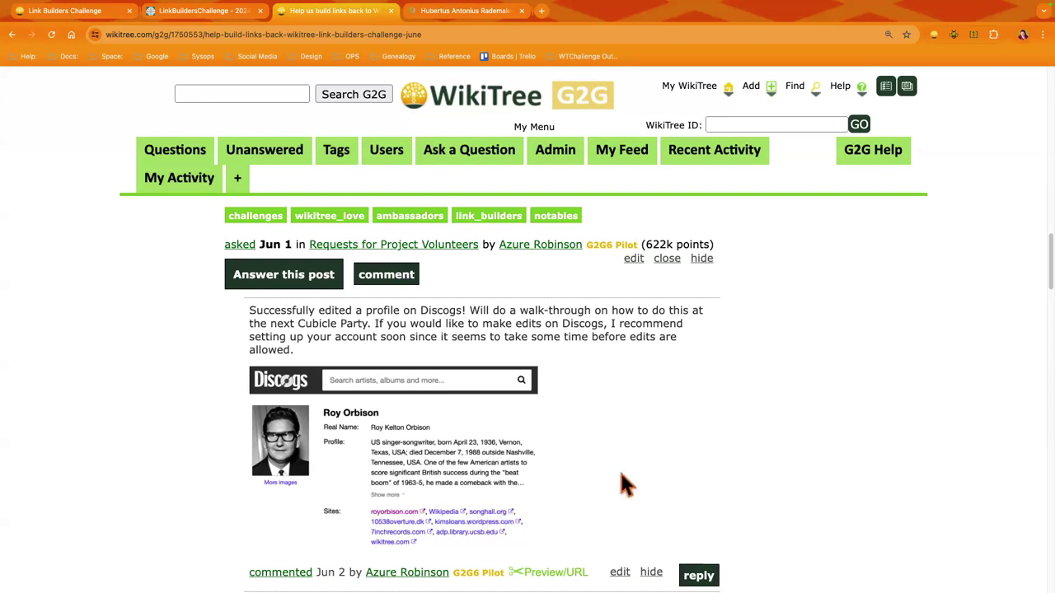
scroll(482, 412, down, 1)
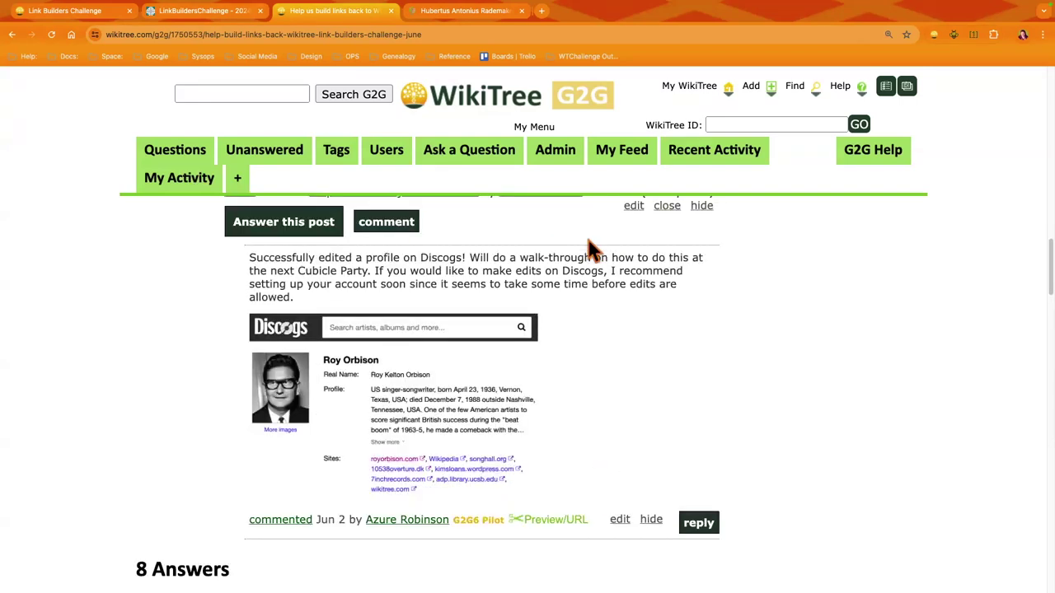
Step: Open the Find a Grave website in a new browser tab and go to the signed-in member's profile page
key(ctrl+shift+Tab)
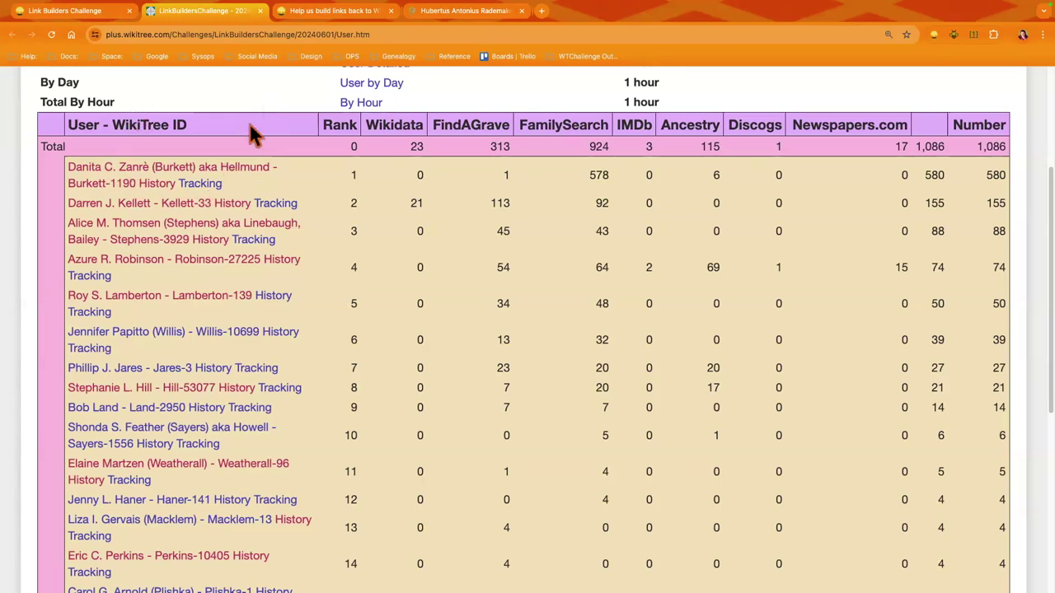
click(540, 16)
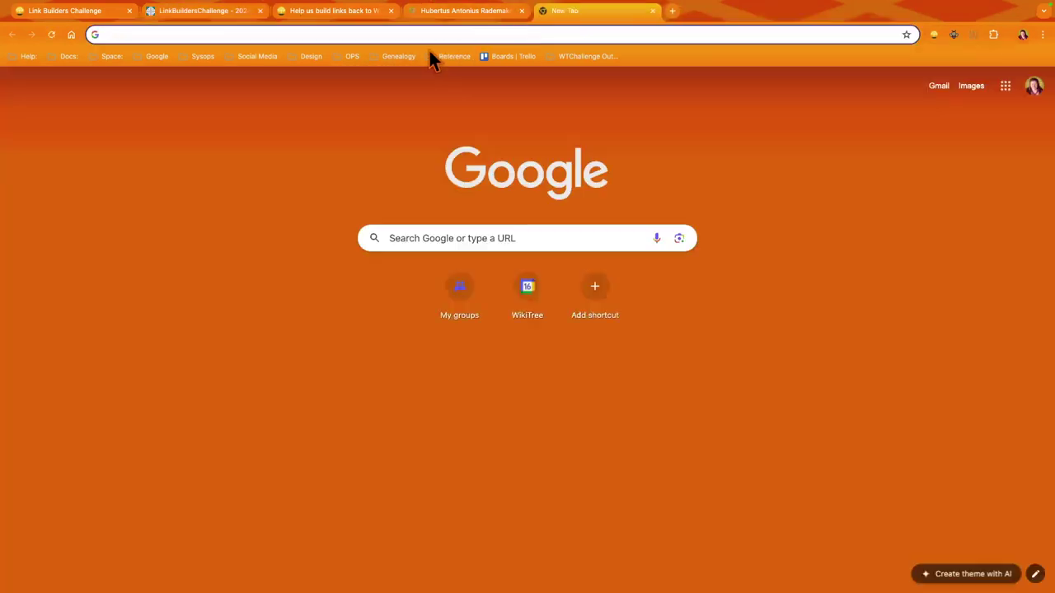
text(find)
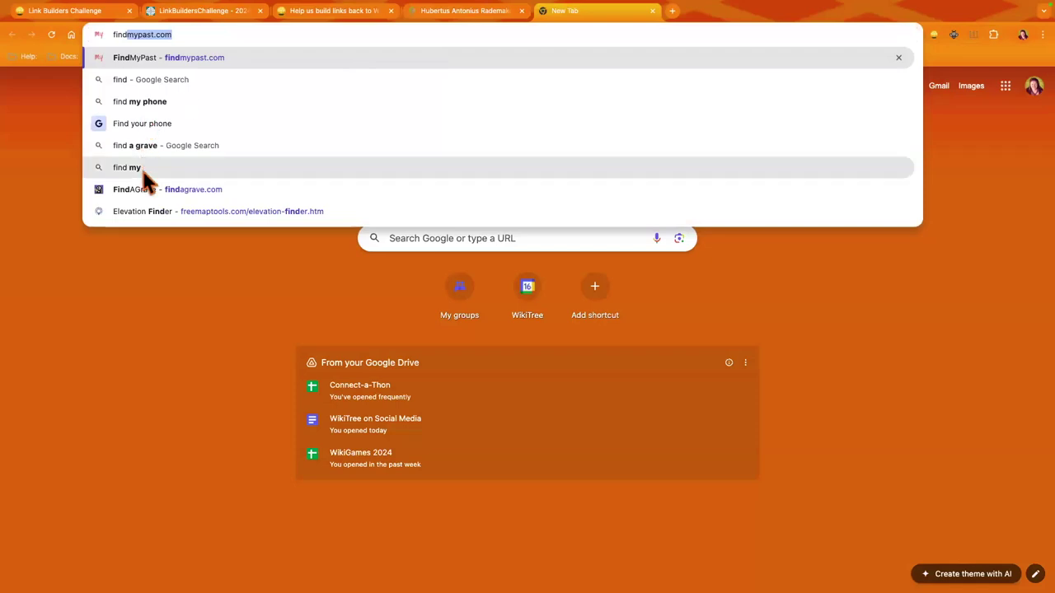
click(151, 197)
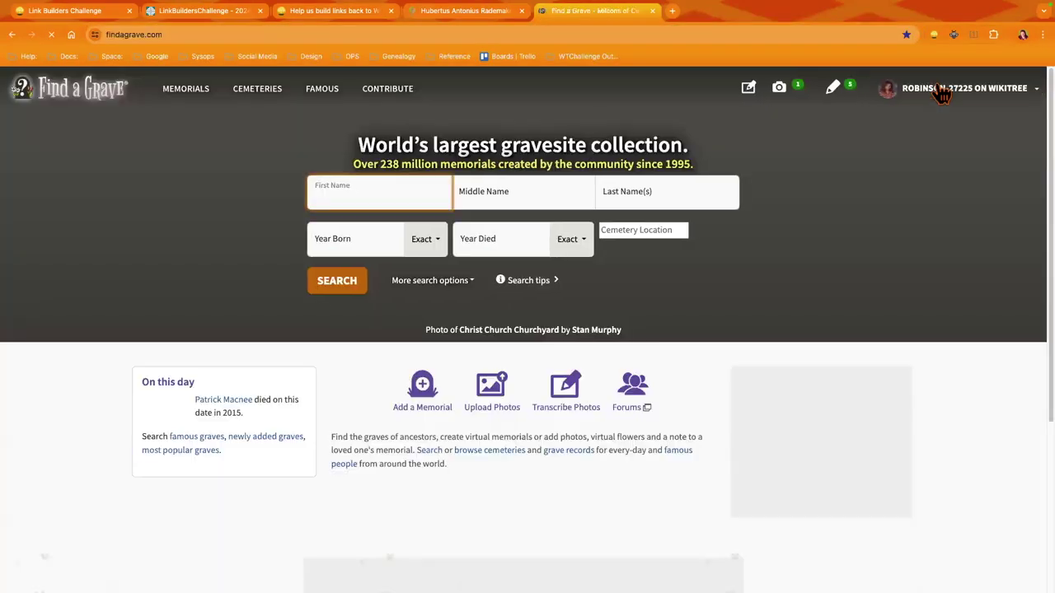
click(937, 89)
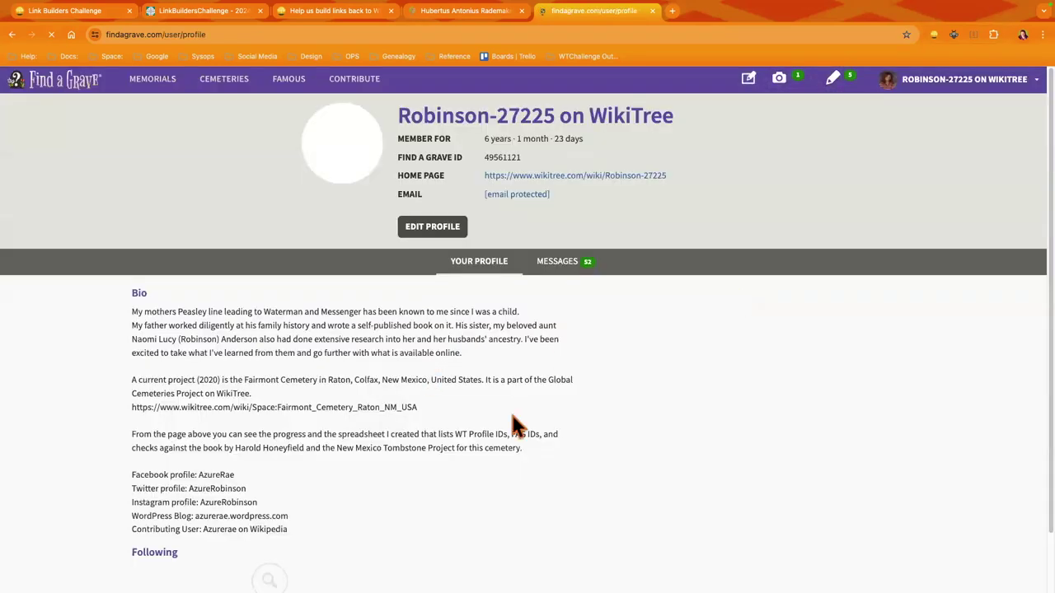
Step: View the WikiTree flower on the first memorial in the added flowers list, and return to the Find a Grave home page
click(795, 360)
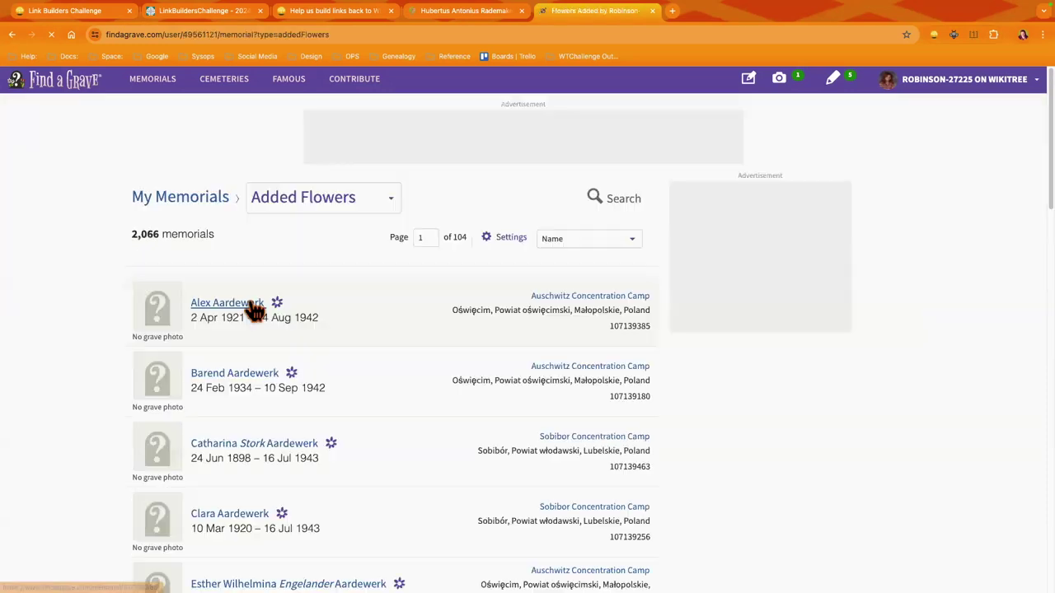
click(640, 316)
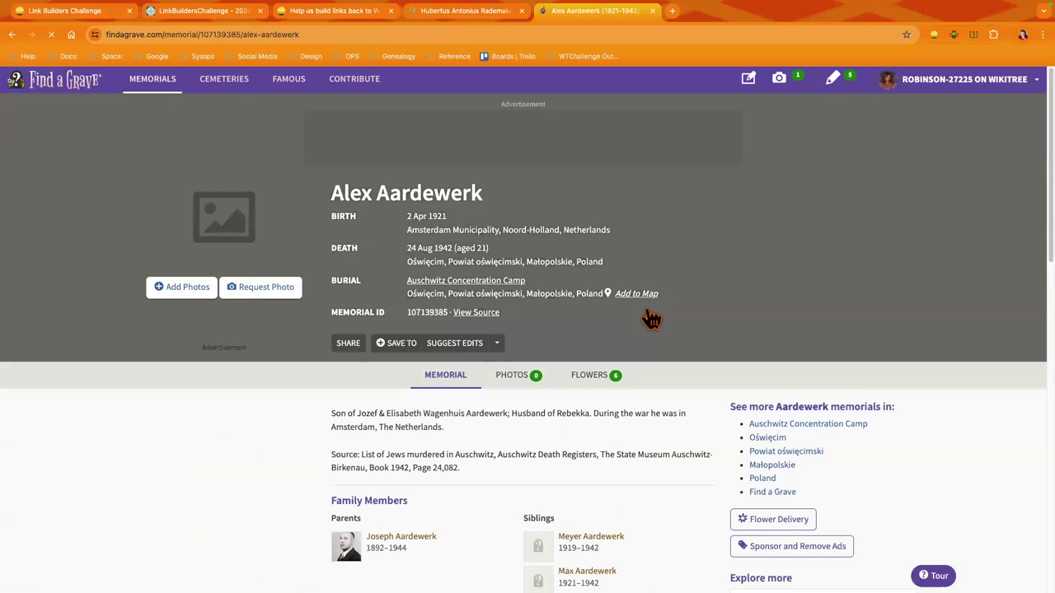
scroll(451, 492, down, 3)
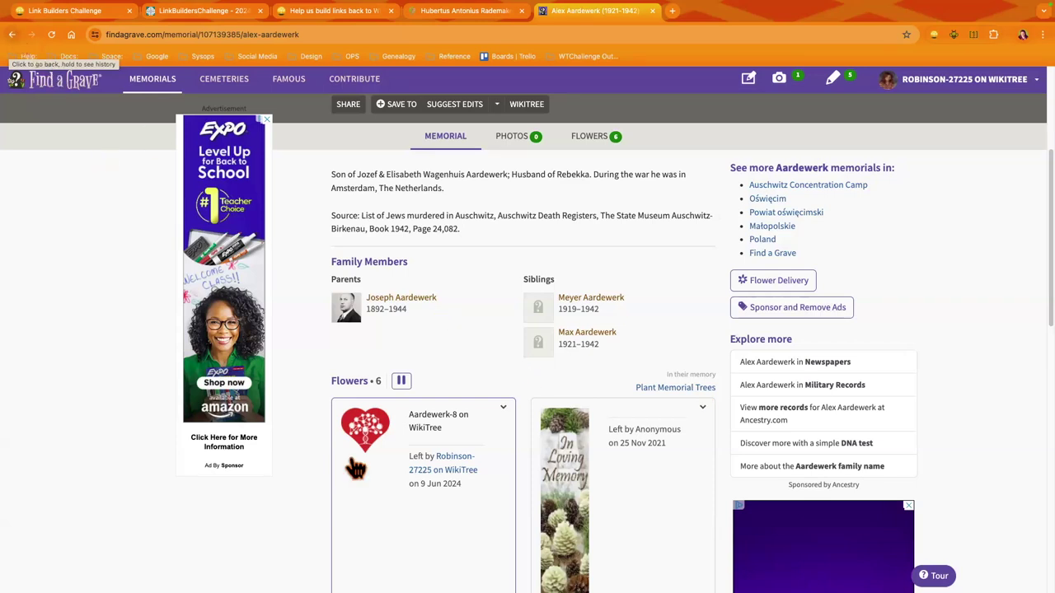
click(474, 469)
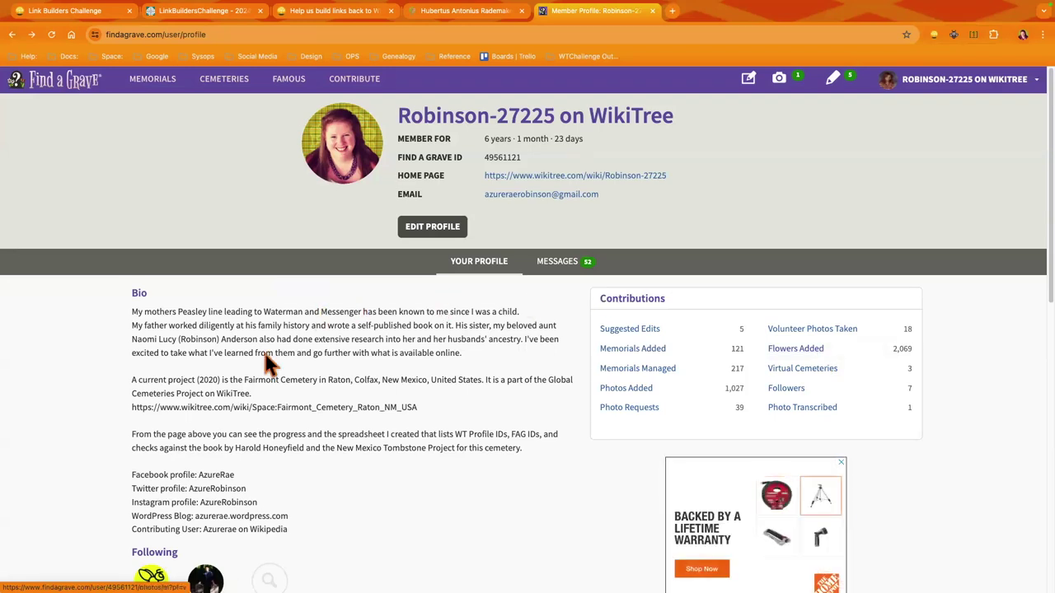
click(12, 35)
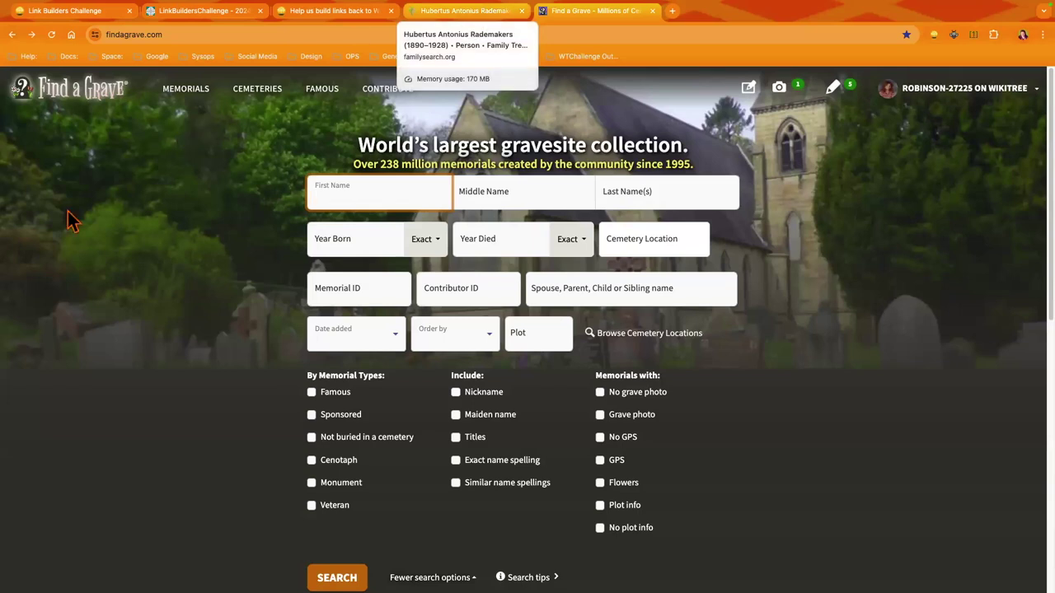
Step: Return to the Link Builders Challenge post on G2G and review its instructions and list of external websites for adding links
key(ctrl+shift+Tab)
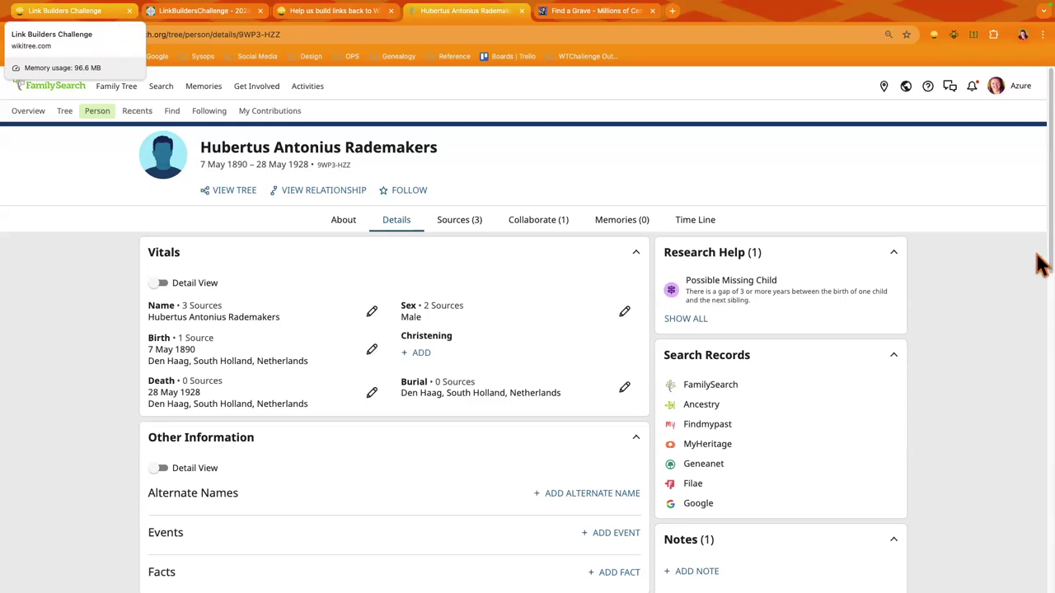
key(ctrl+a)
click(590, 140)
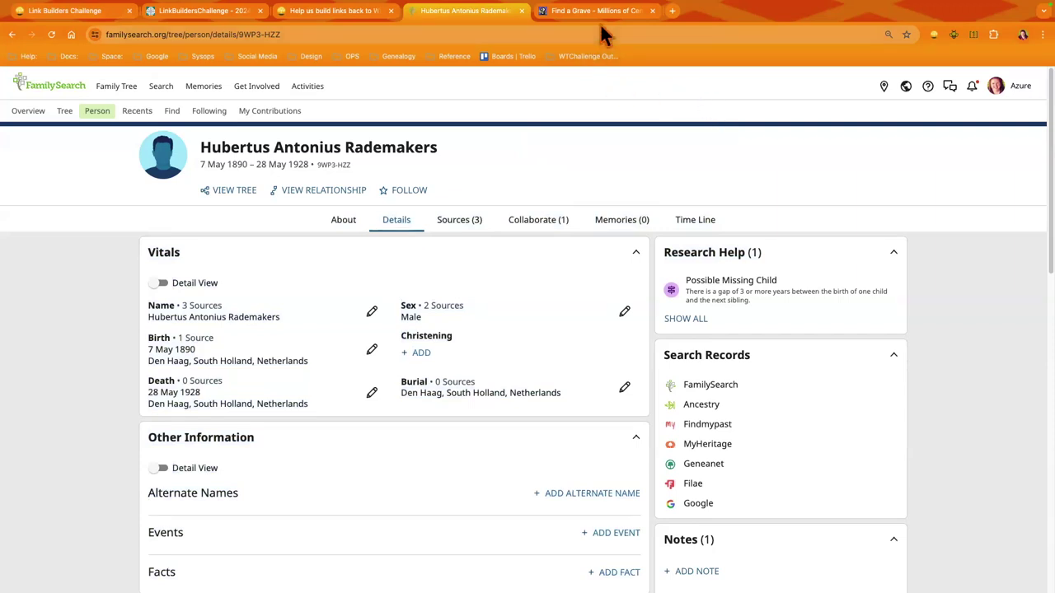
click(335, 14)
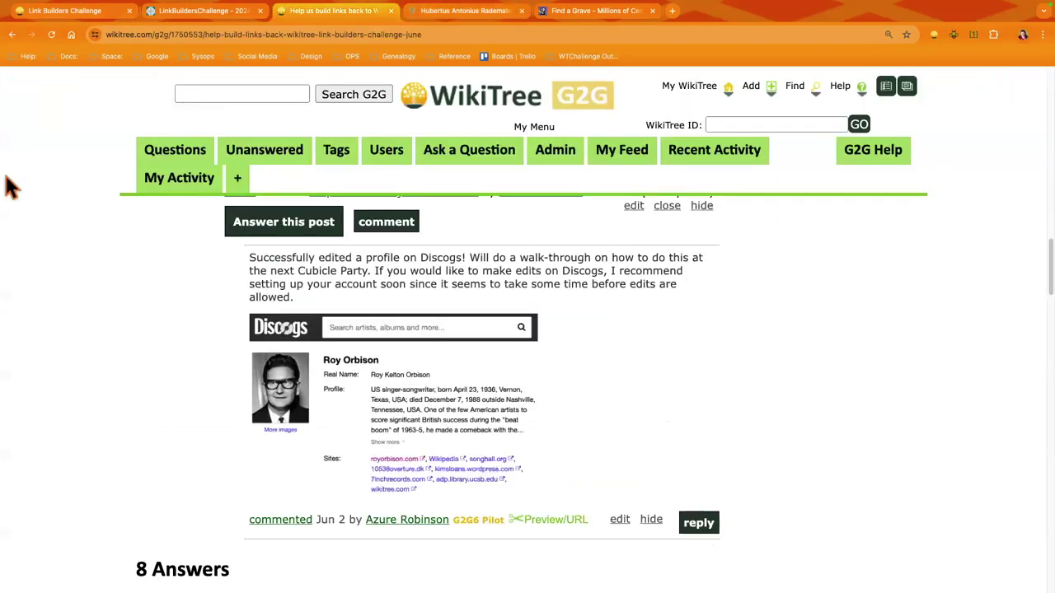
scroll(57, 276, up, 1)
scroll(58, 276, up, 3)
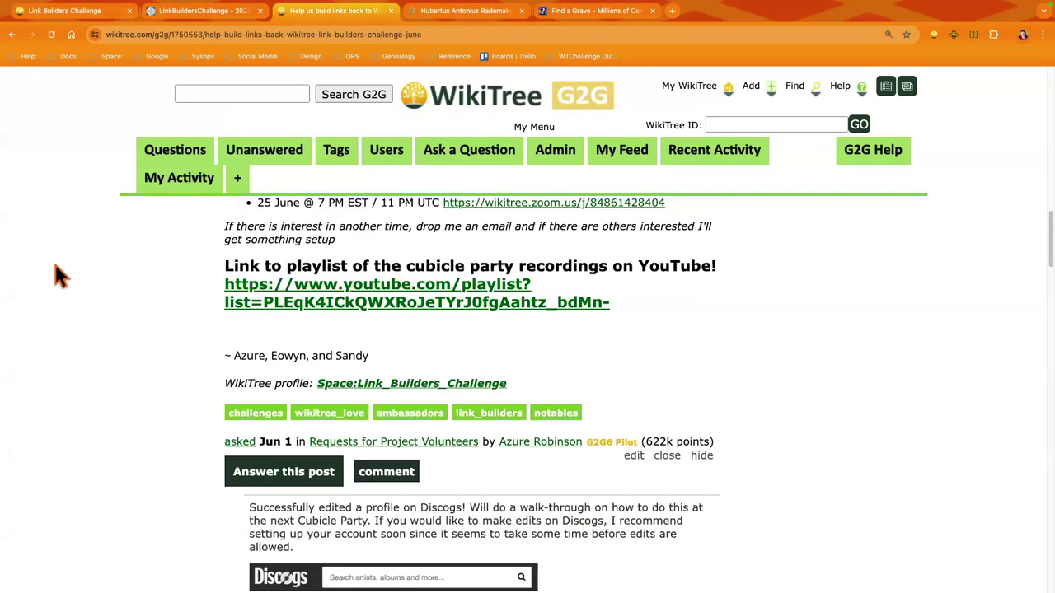
scroll(55, 266, up, 6)
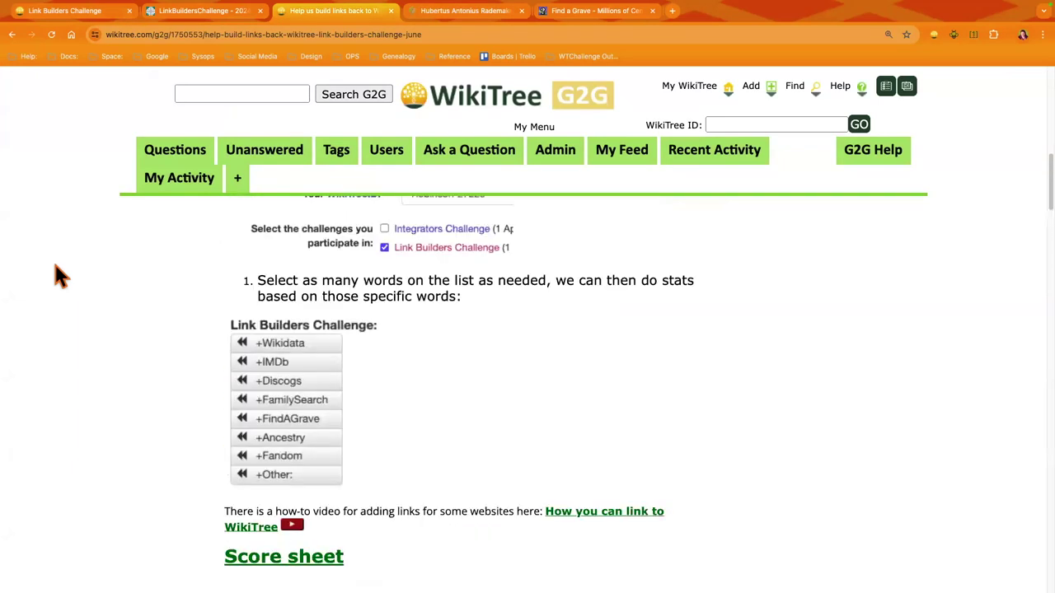
scroll(55, 266, up, 3)
scroll(54, 276, up, 2)
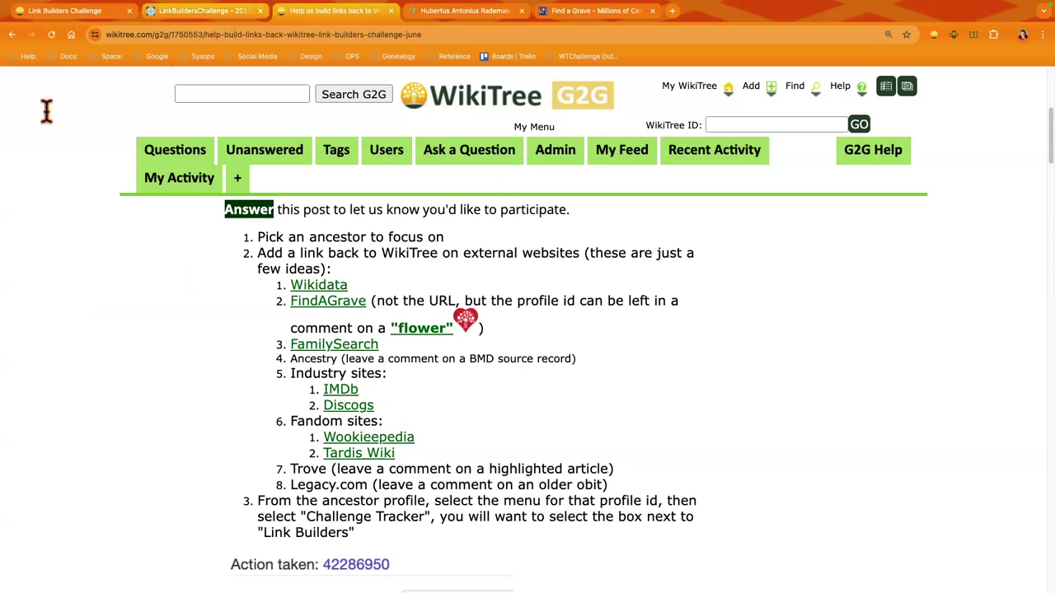
Step: Look over the Link Builders Challenge score sheet by user, including the report options at its beginning
key(ctrl+shift+Tab)
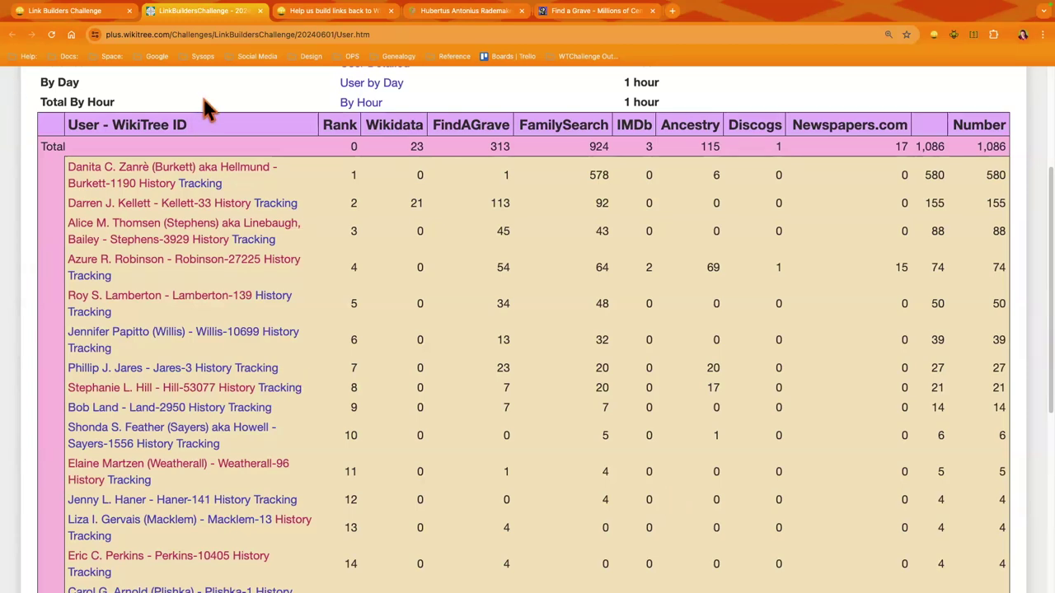
scroll(439, 167, down, 1)
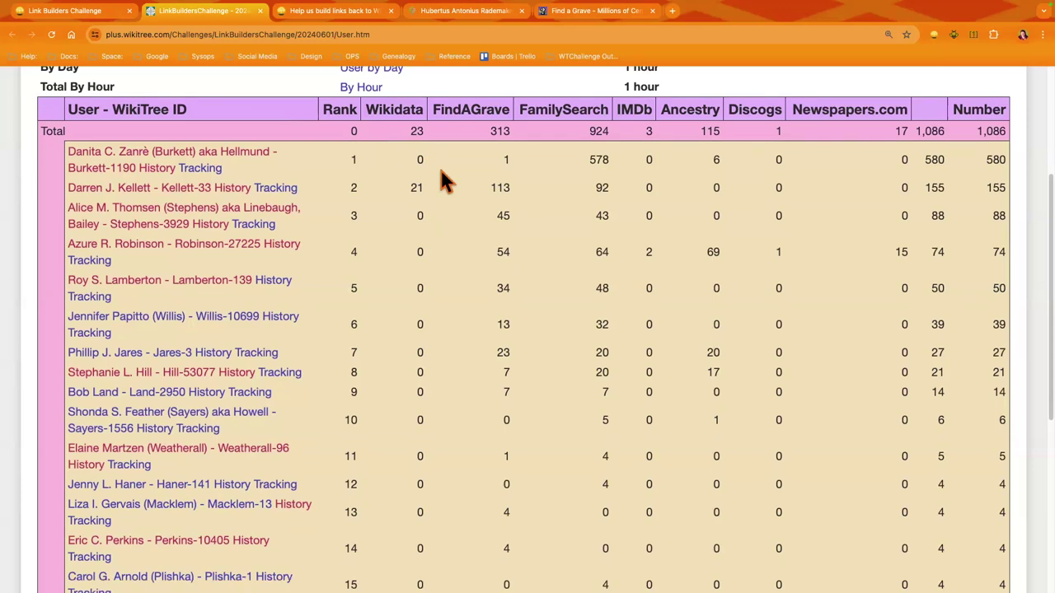
scroll(441, 173, up, 2)
scroll(439, 168, up, 3)
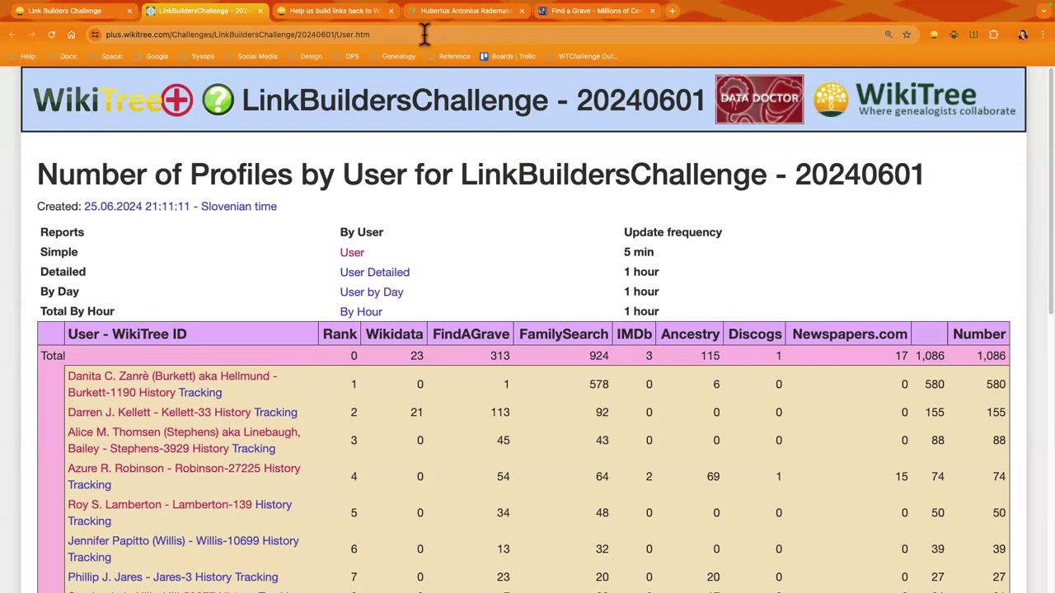
Step: Review the Link Builders Challenge post on G2G from the tracker instructions down to the answers, and recheck the score sheet by user
click(338, 12)
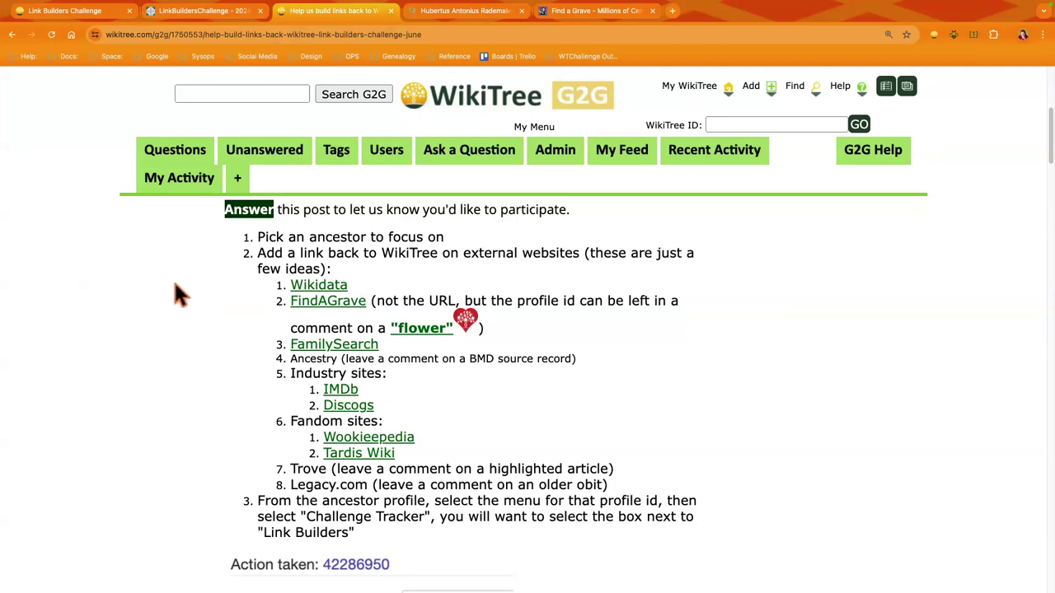
scroll(165, 289, down, 1)
scroll(130, 359, down, 2)
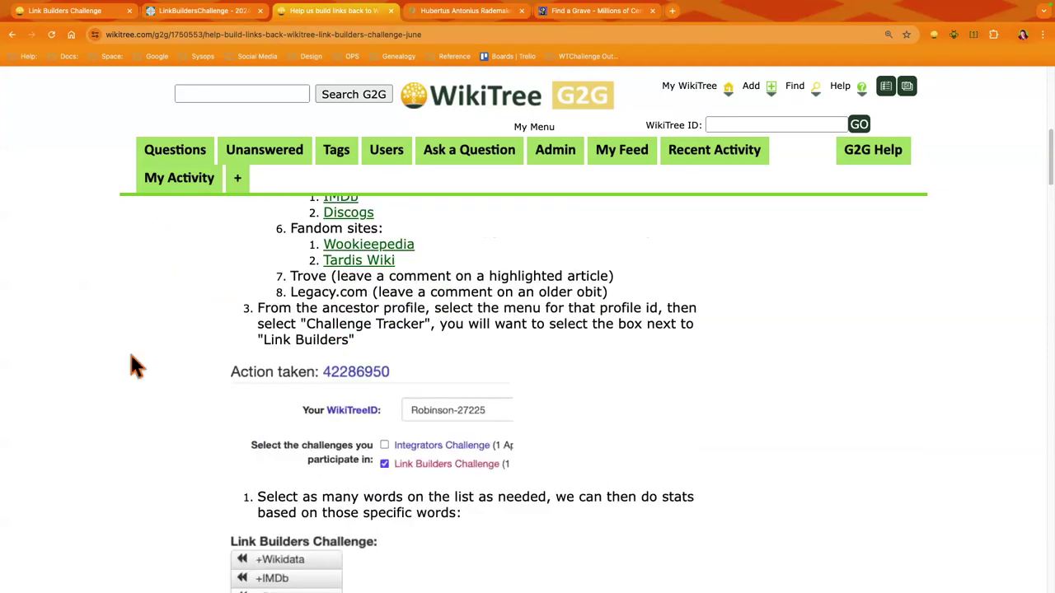
scroll(130, 358, down, 1)
scroll(130, 358, down, 5)
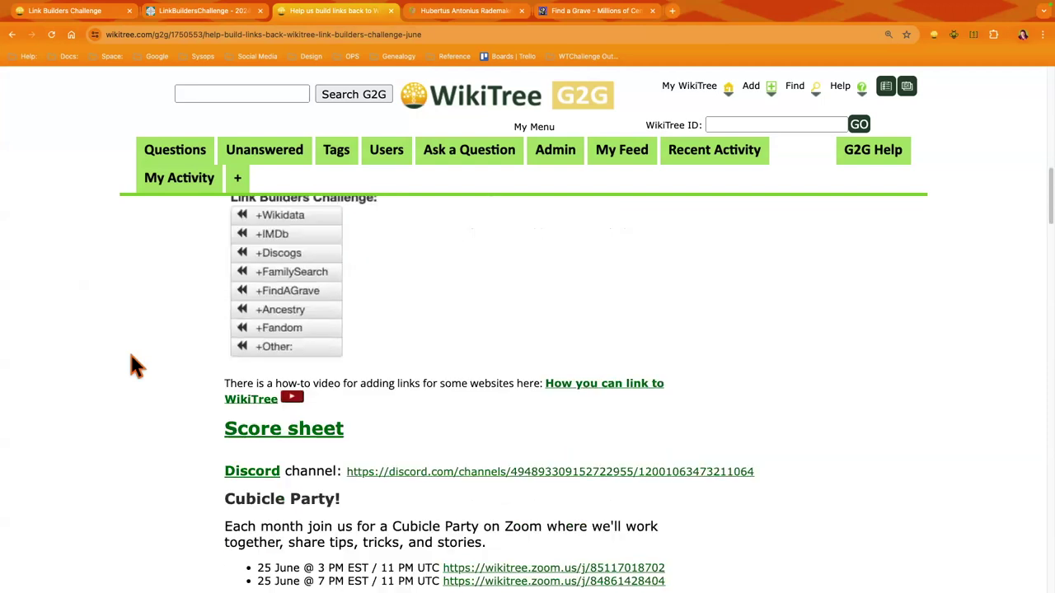
scroll(130, 359, down, 2)
scroll(132, 366, down, 1)
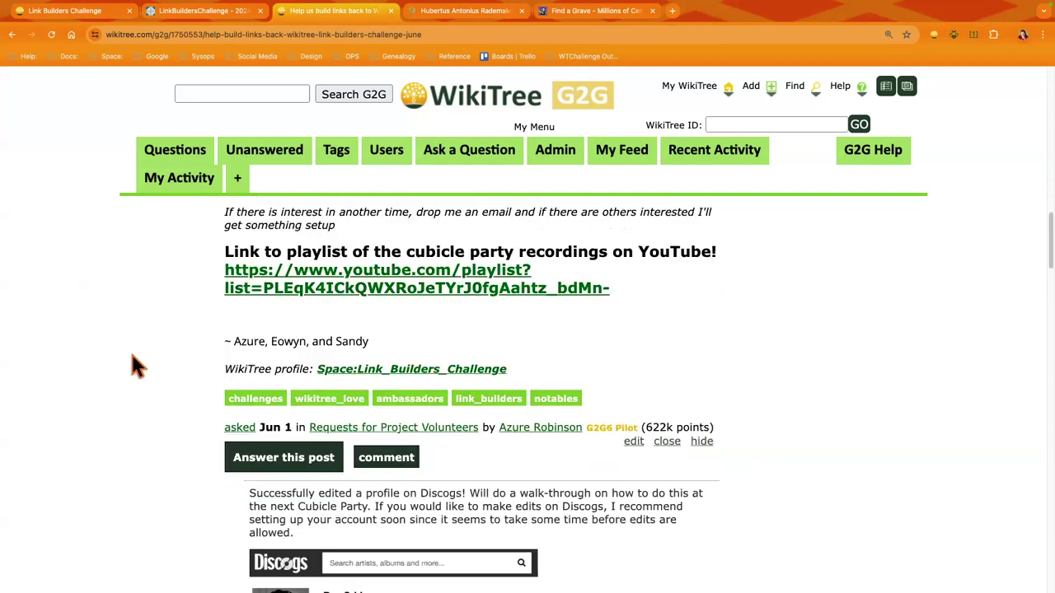
scroll(122, 345, down, 5)
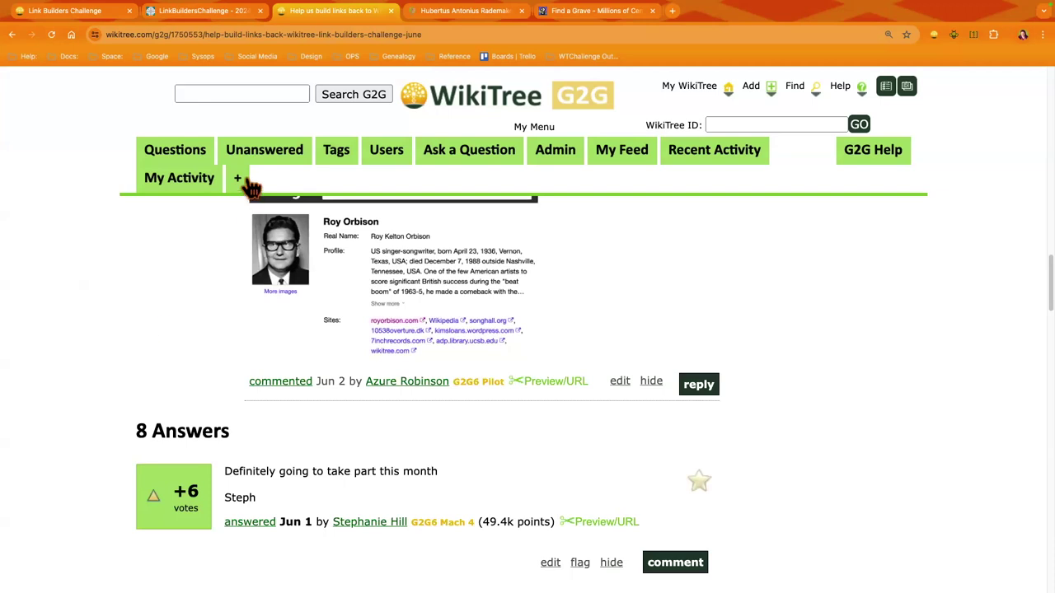
click(198, 12)
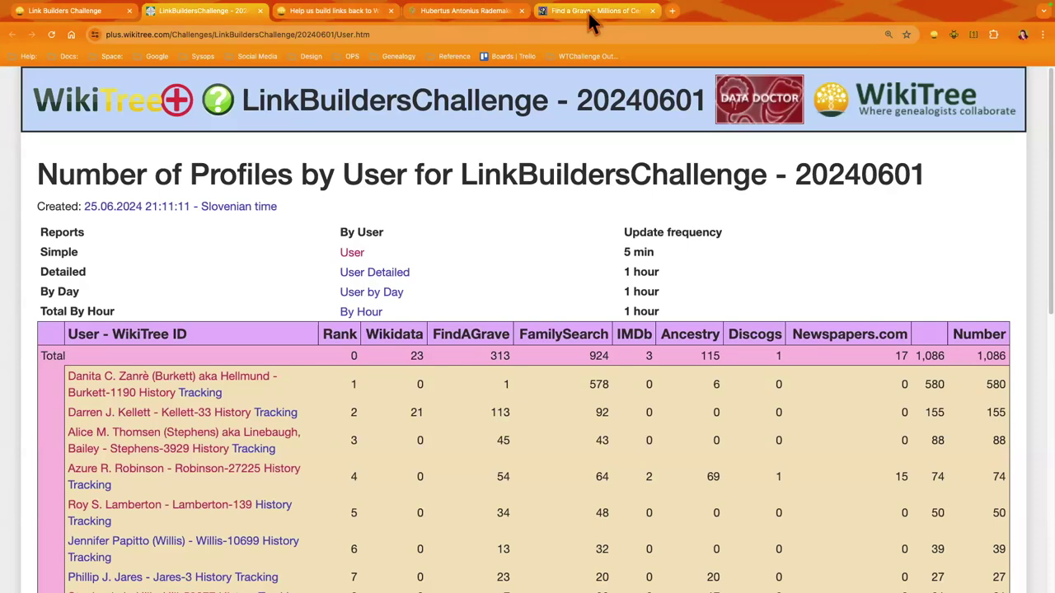
click(363, 17)
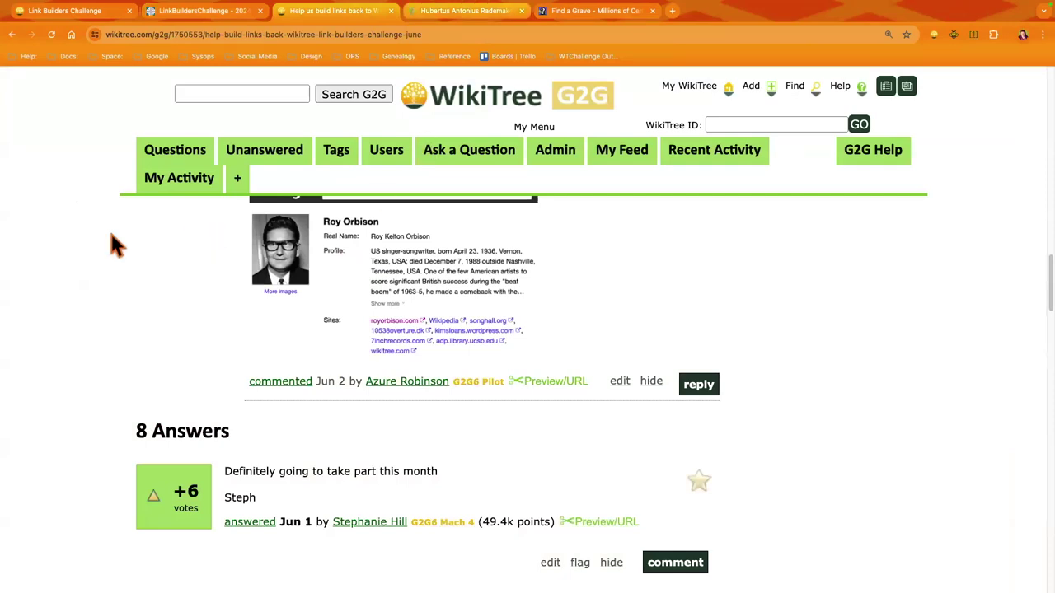
Step: Return to the FamilySearch person page and view the profile of the last child listed under Spouses and Children
key(ctrl+Tab)
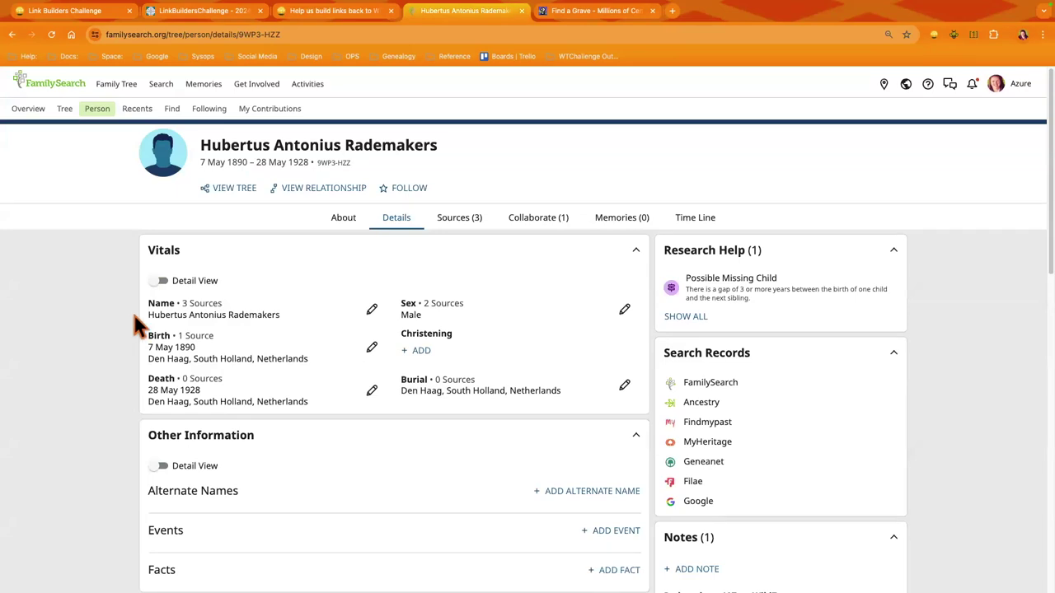
scroll(157, 437, down, 4)
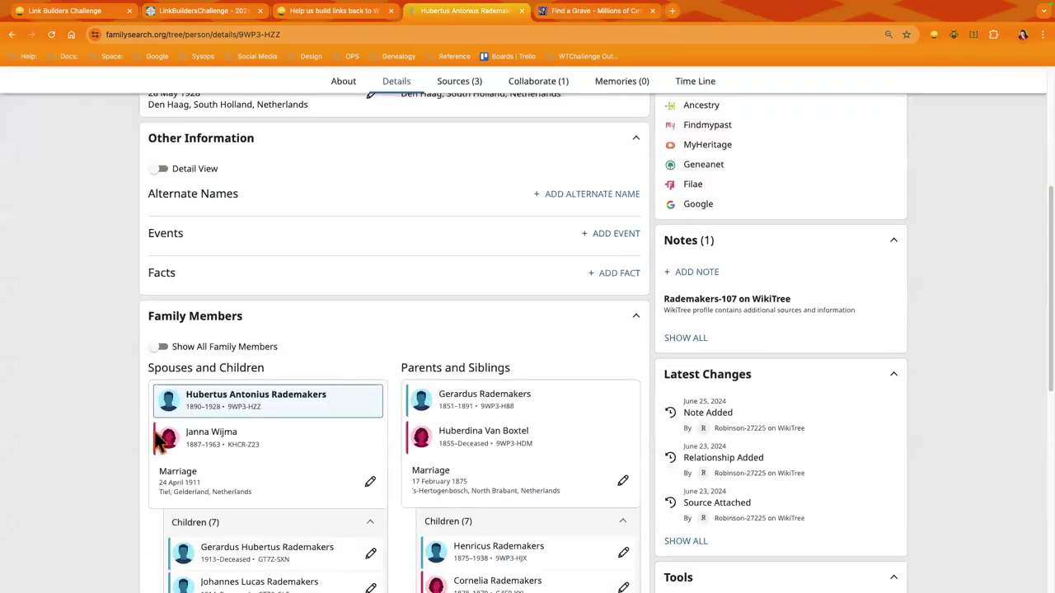
scroll(160, 437, down, 3)
scroll(325, 494, down, 1)
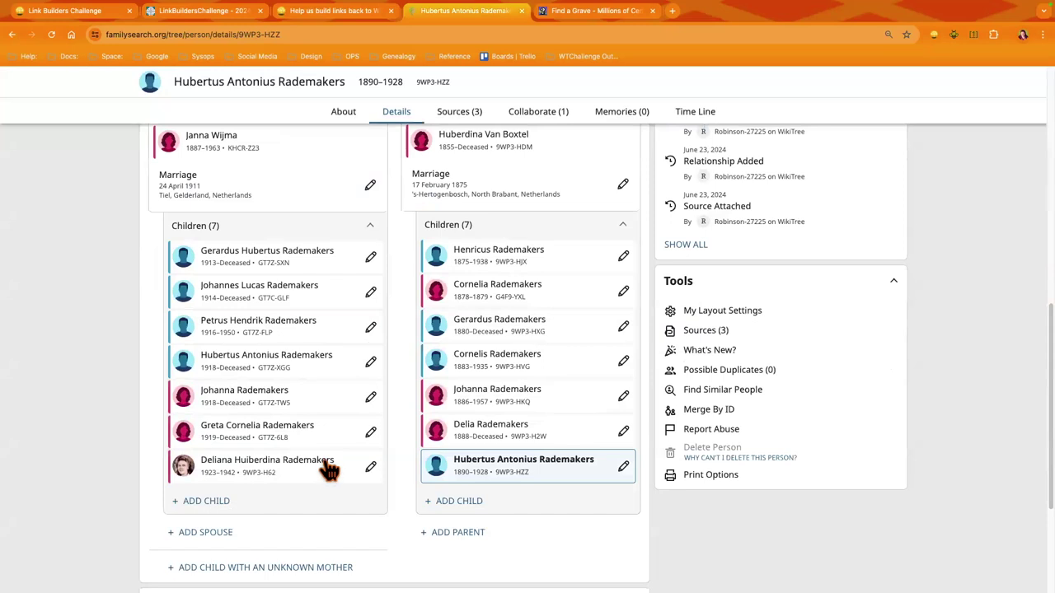
mouse_move(297, 325)
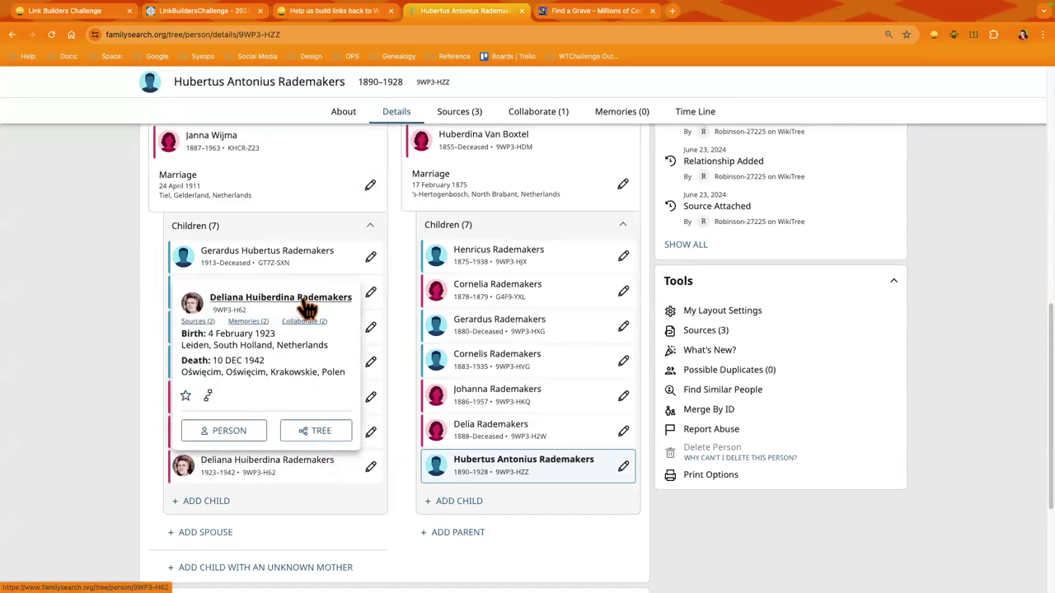
click(306, 301)
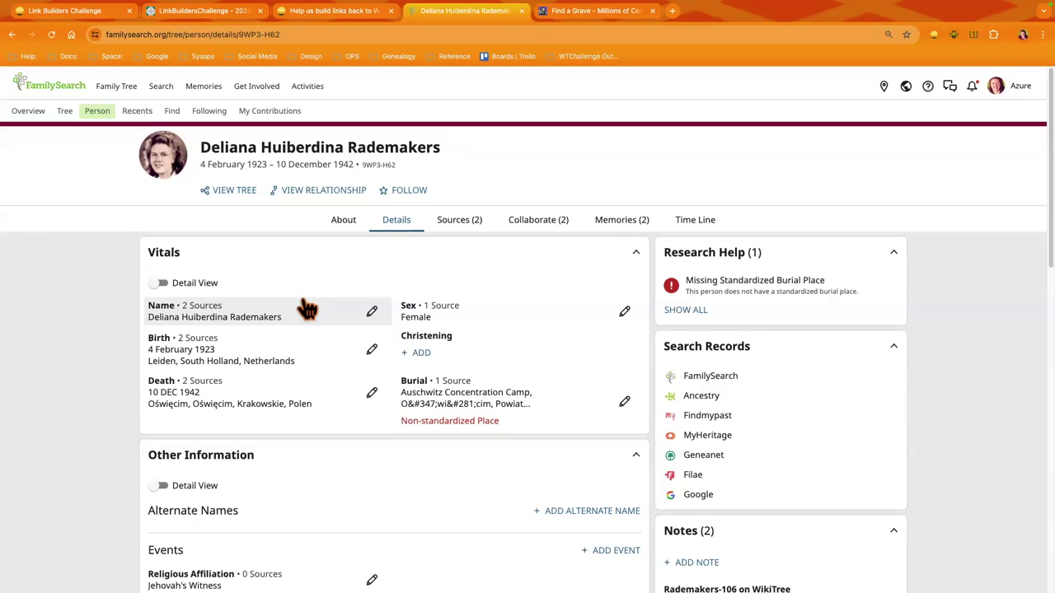
Step: Return to the Link Builders Challenge post on G2G and bring up the My WikiTree options
click(351, 23)
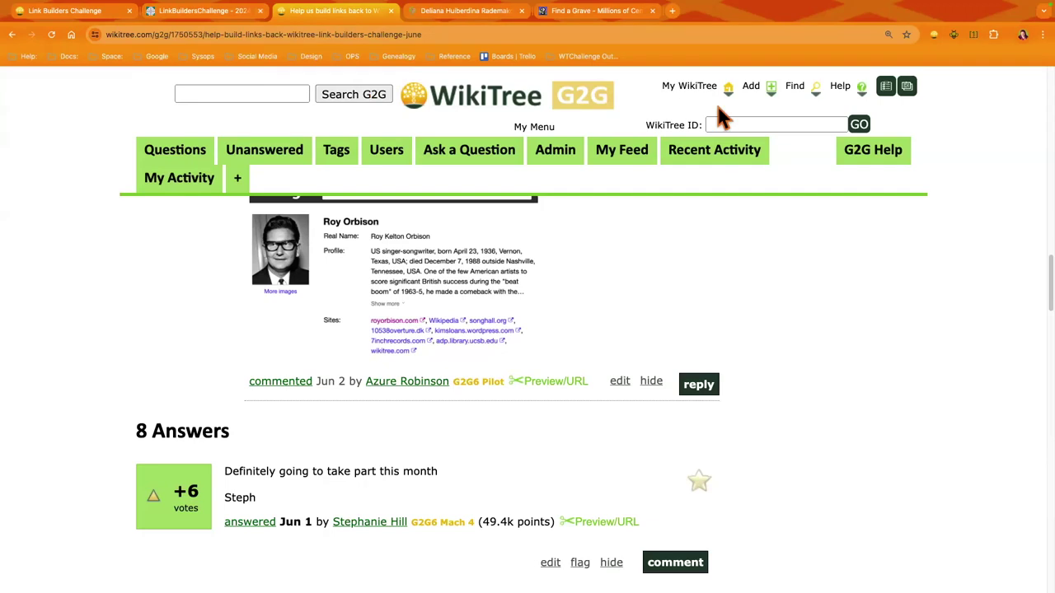
mouse_move(674, 98)
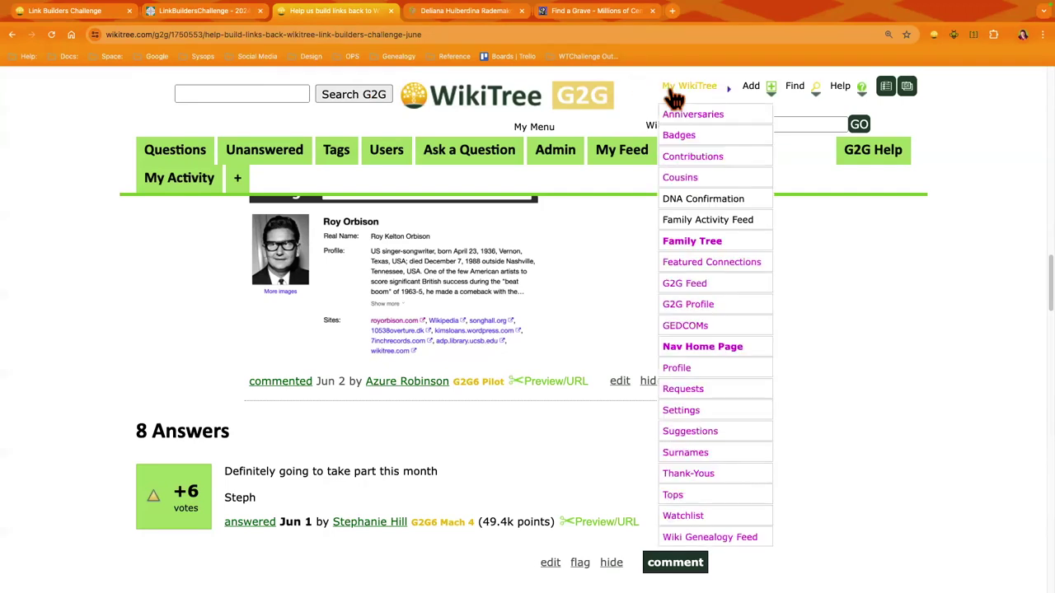